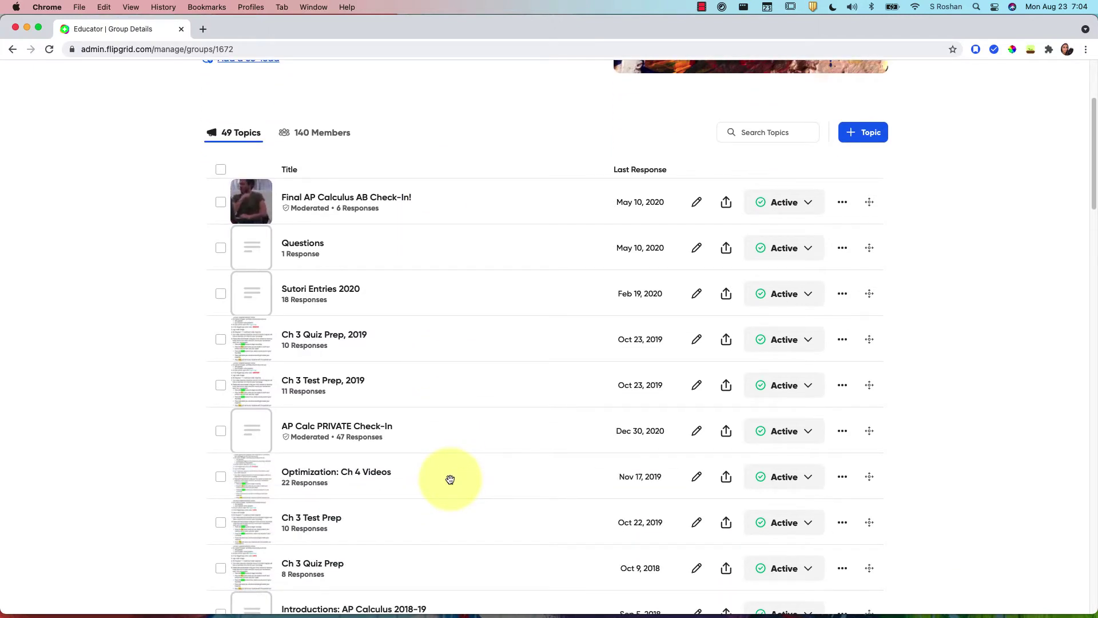
scroll(451, 479, "down", 1)
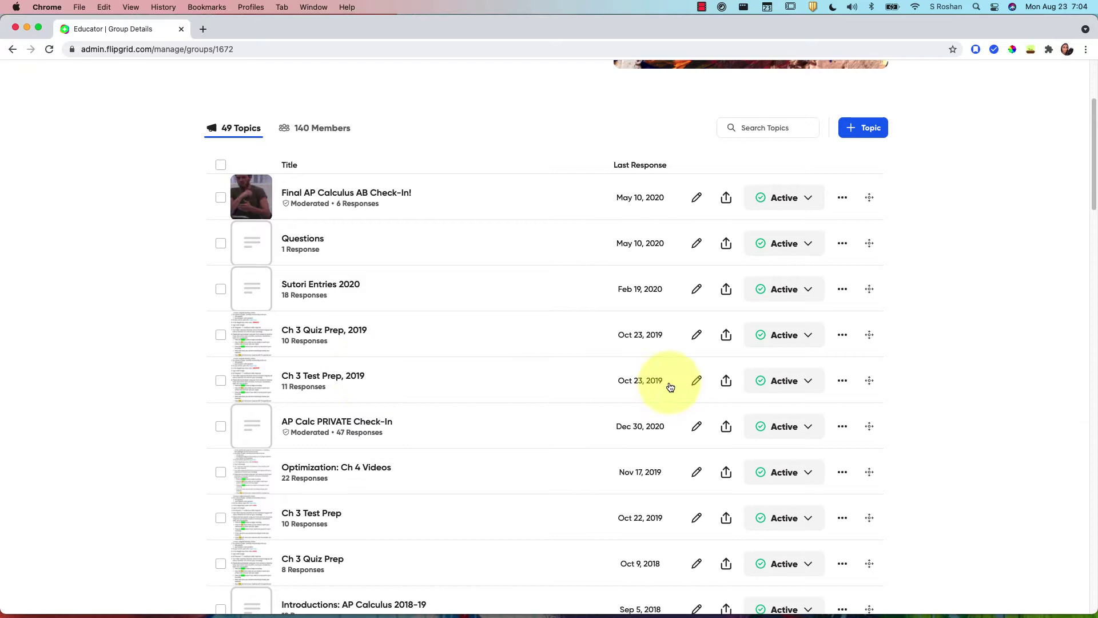
Scroll through the AP Calculus AB group's list of 49 active topics to find the Questions row
scroll(802, 397, "up", 3)
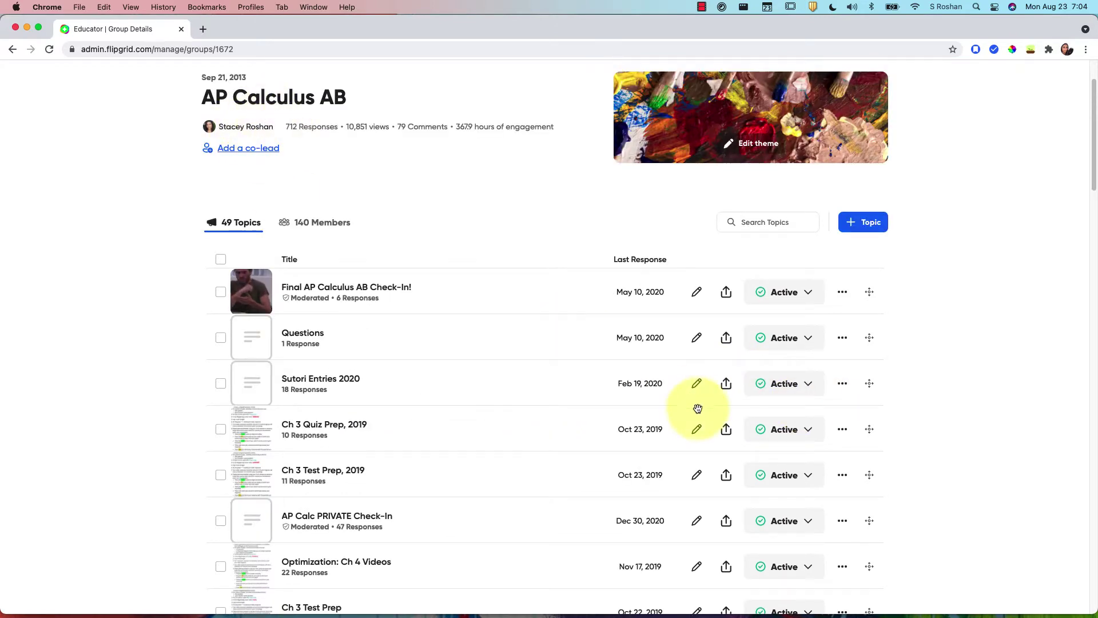
scroll(744, 320, "down", 3)
Dismiss the Questions menu and duplicate Optimization: Ch 4 Videos into AP Calculus AB (Private Group)
left_click(844, 211)
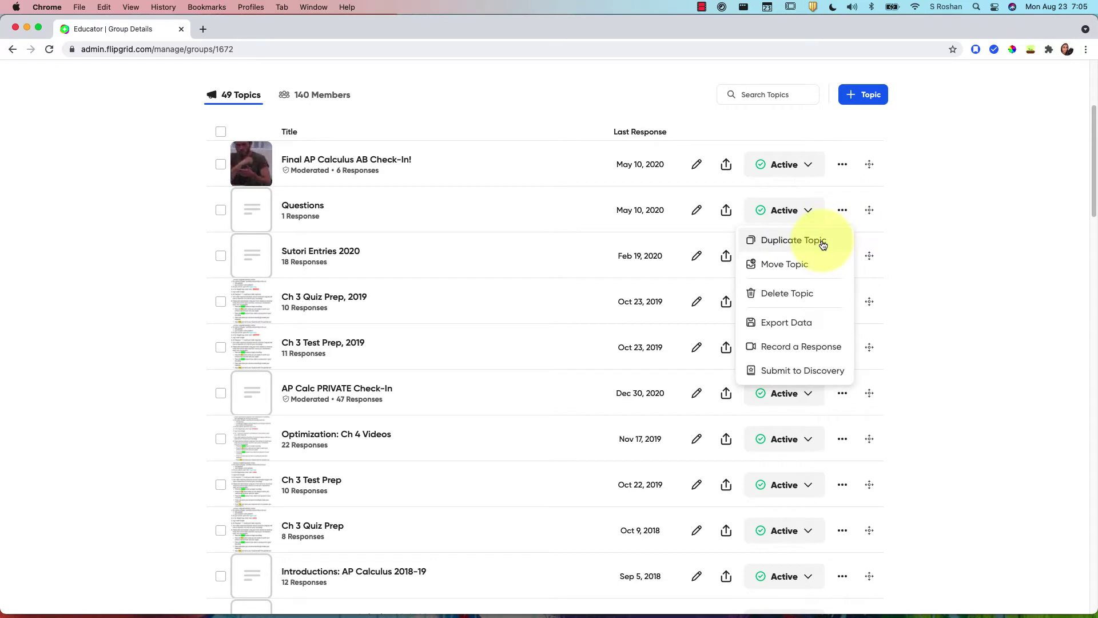
left_click(915, 258)
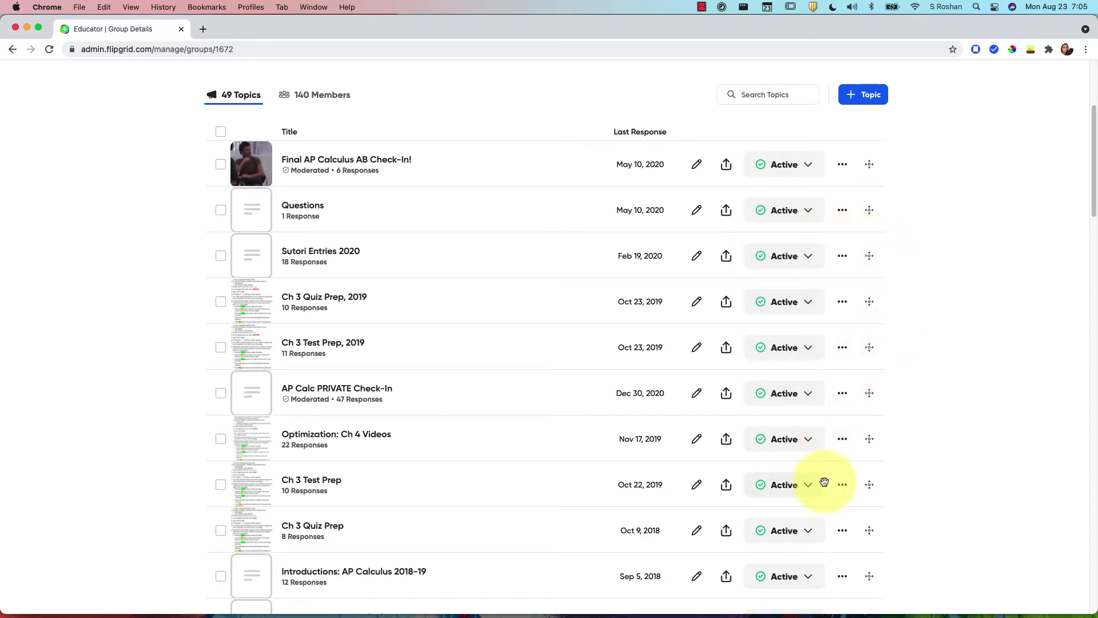
left_click(842, 445)
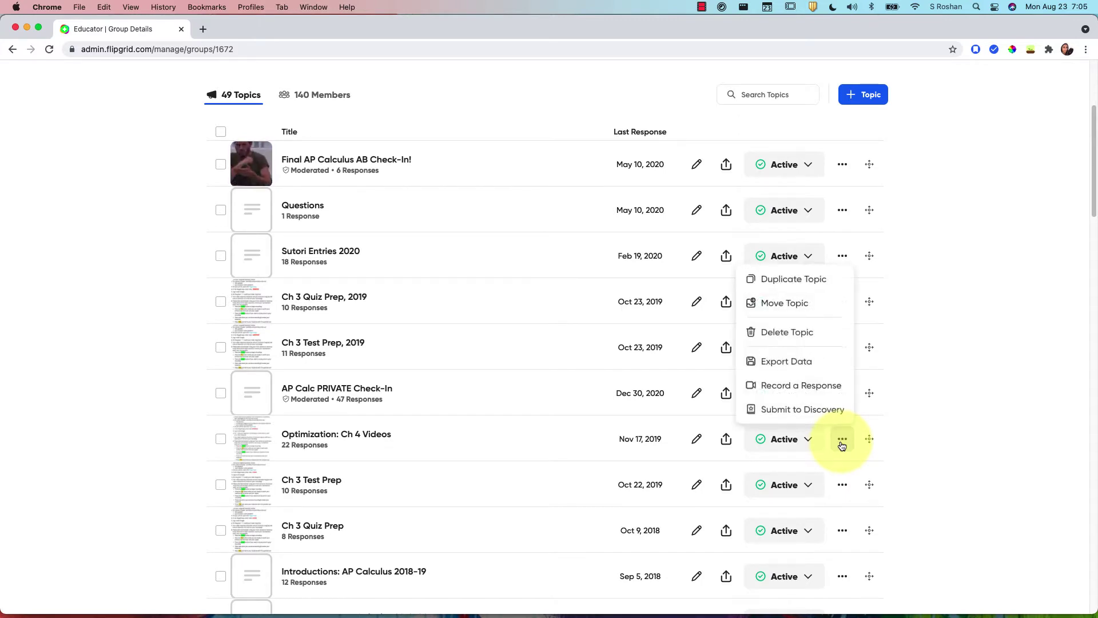
left_click(794, 280)
left_click(537, 270)
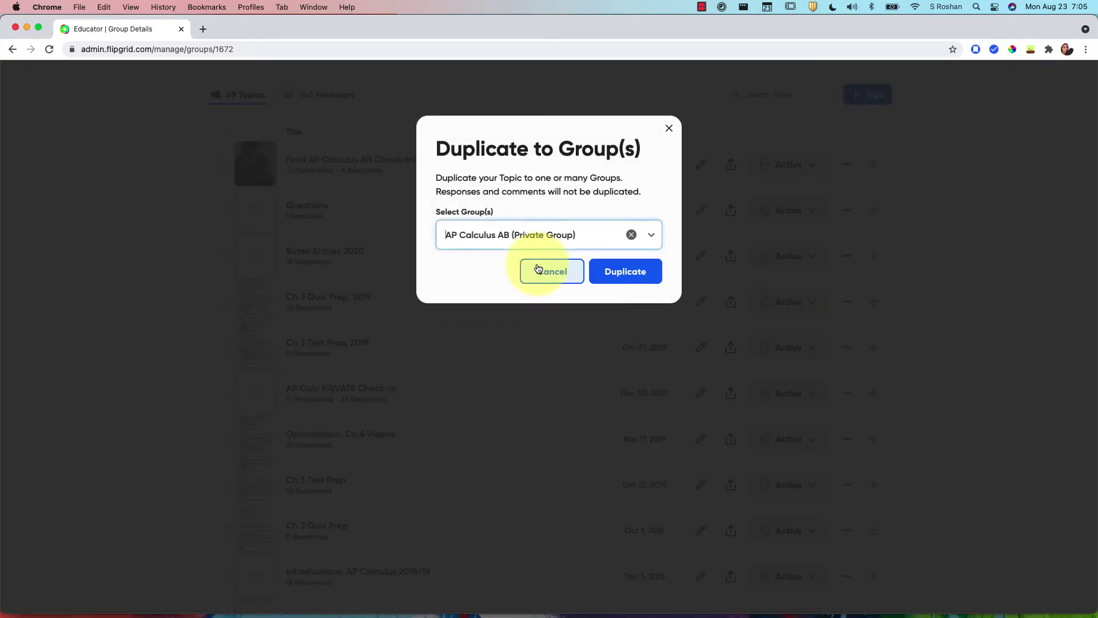
left_click(641, 272)
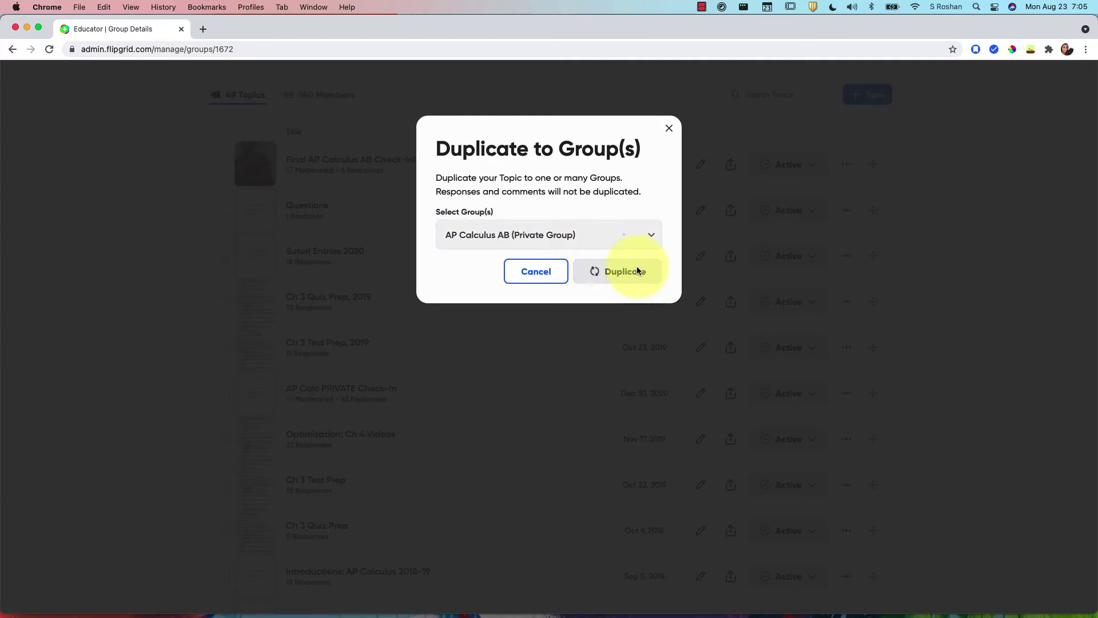
Close the duplication message and open the new Optimization: Ch 4 Videos copy with 0 responses
left_click(546, 207)
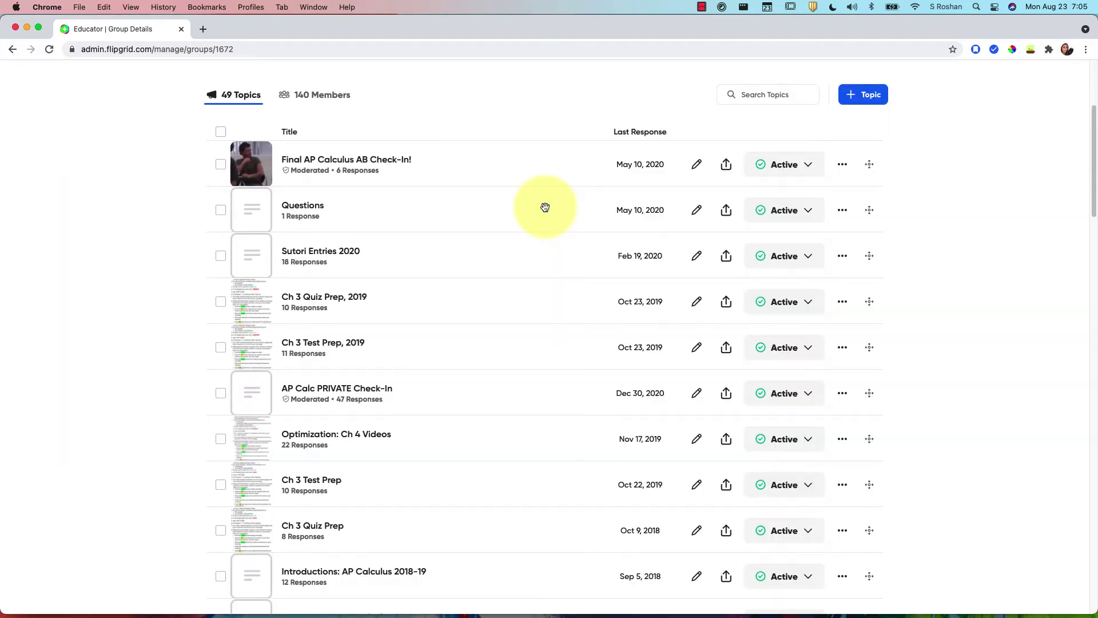
scroll(508, 266, "up", 4)
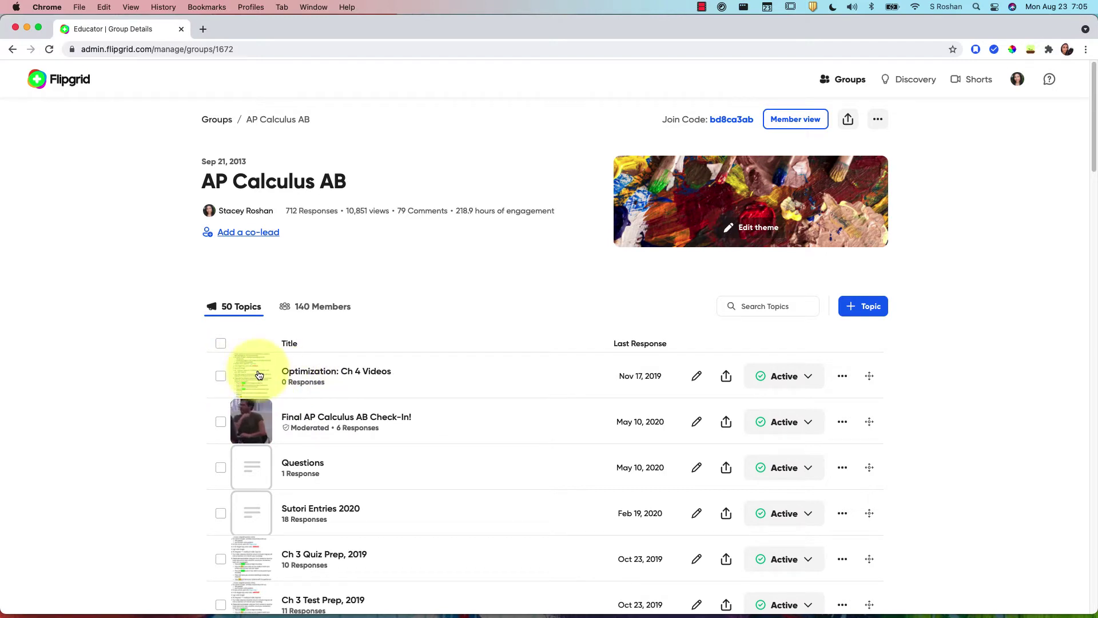
left_click(327, 372)
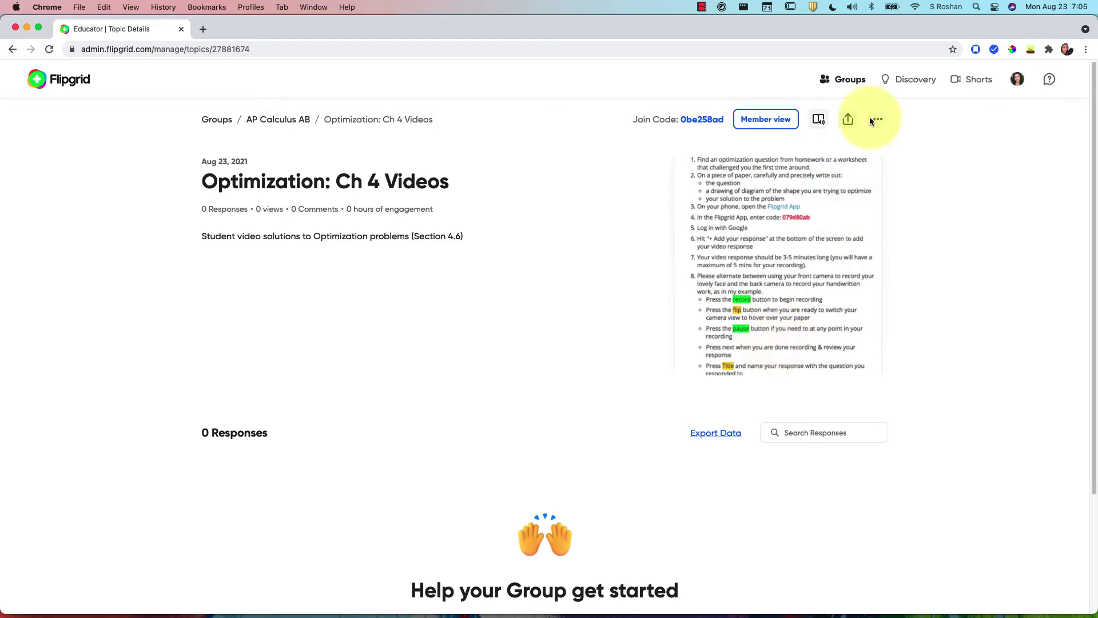
Copy the duplicated topic's share link
left_click(847, 126)
left_click(683, 225)
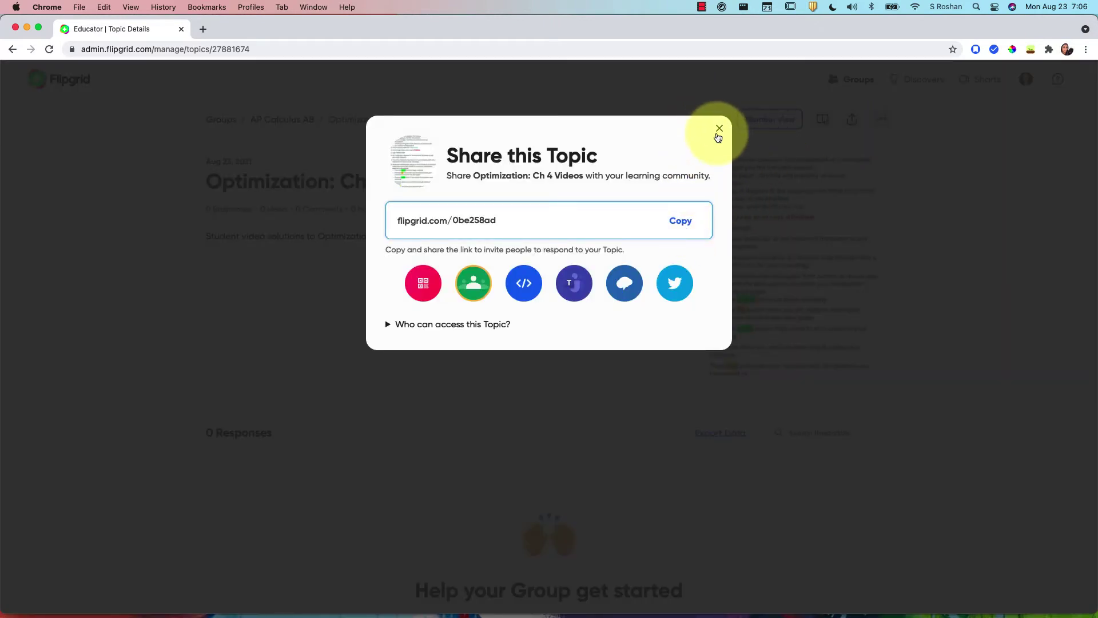
left_click(719, 128)
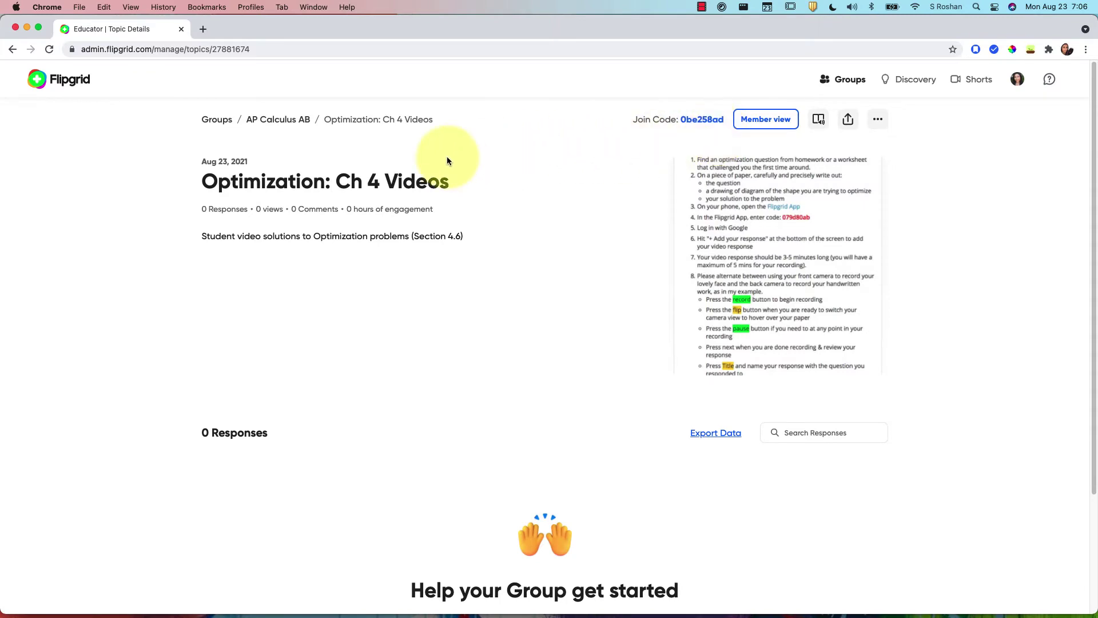
scroll(469, 366, "down", 5)
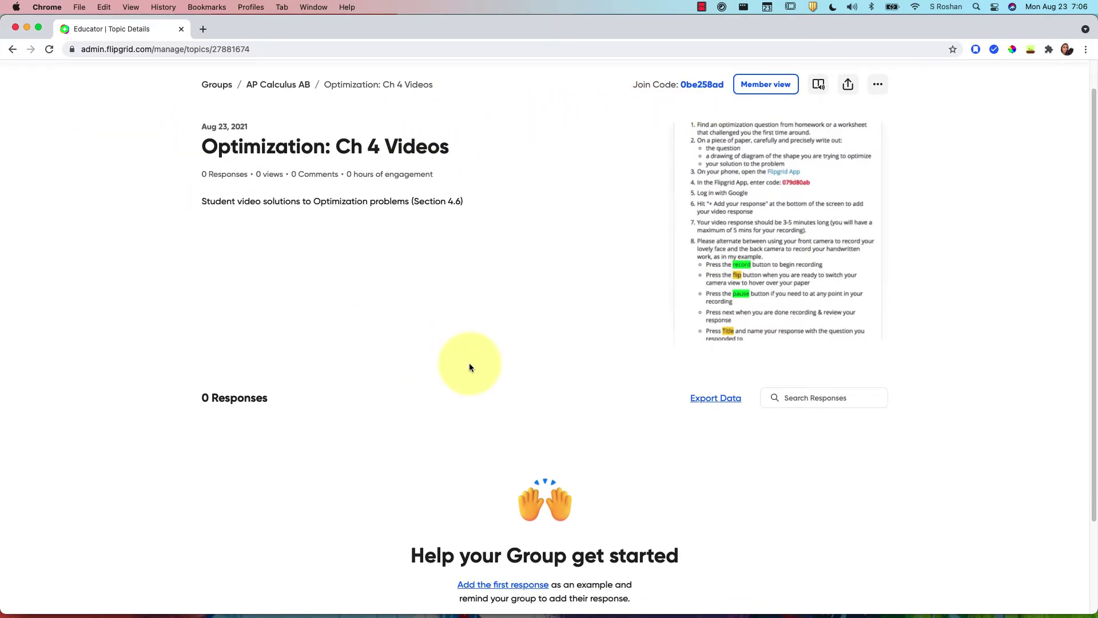
From the AP Calculus AB group, open the original Optimization: Ch 4 Videos topic in Student view
left_click(13, 50)
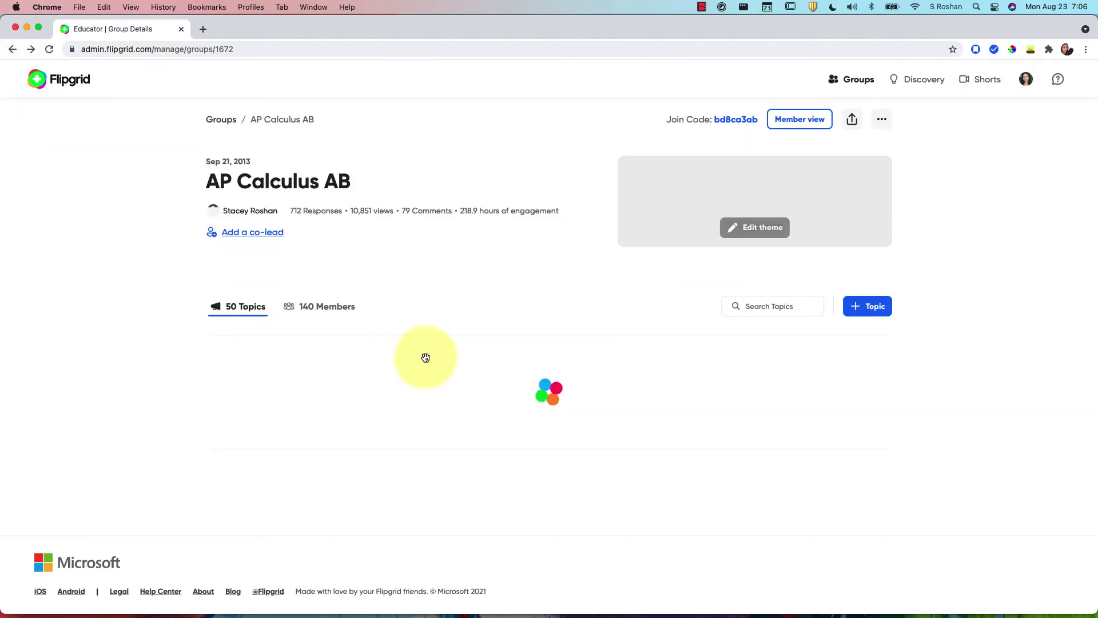
scroll(426, 357, "down", 8)
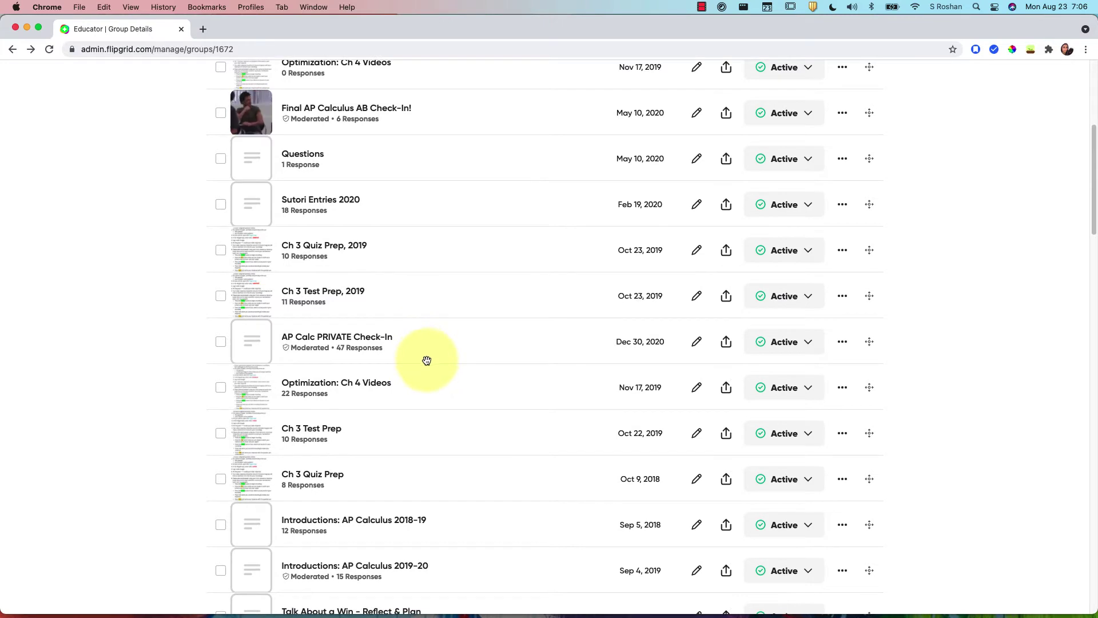
scroll(426, 358, "down", 1)
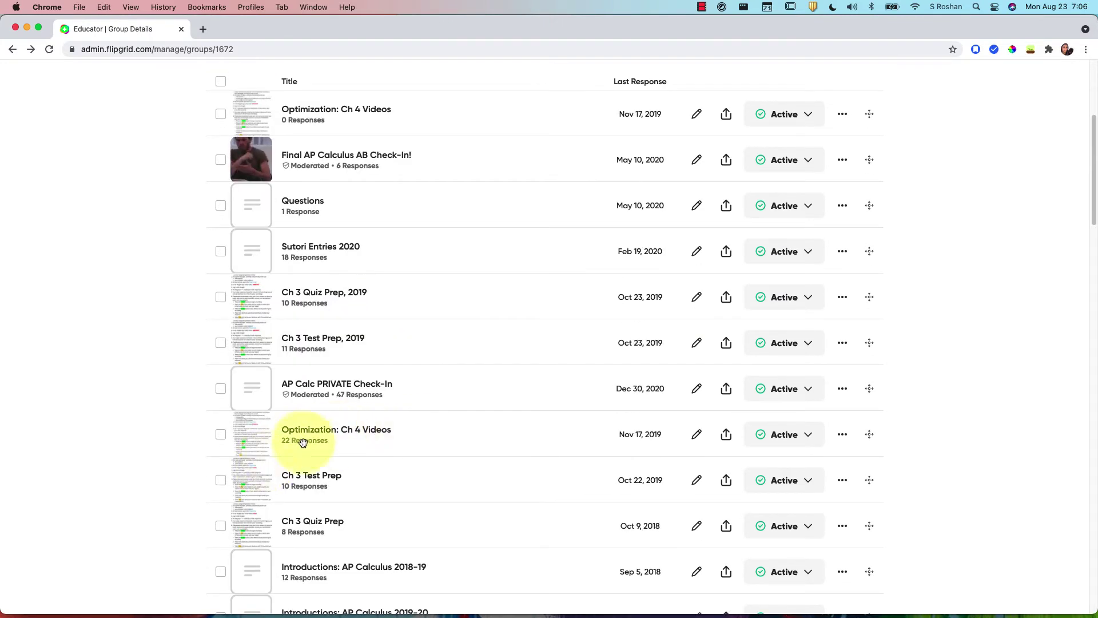
left_click(300, 436)
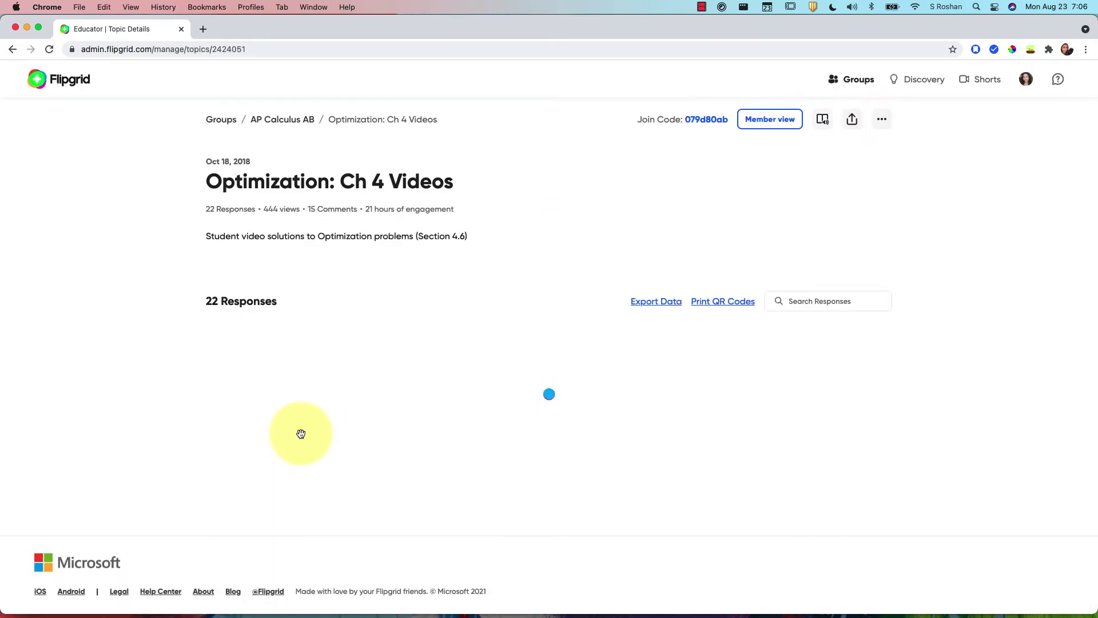
left_click(779, 121)
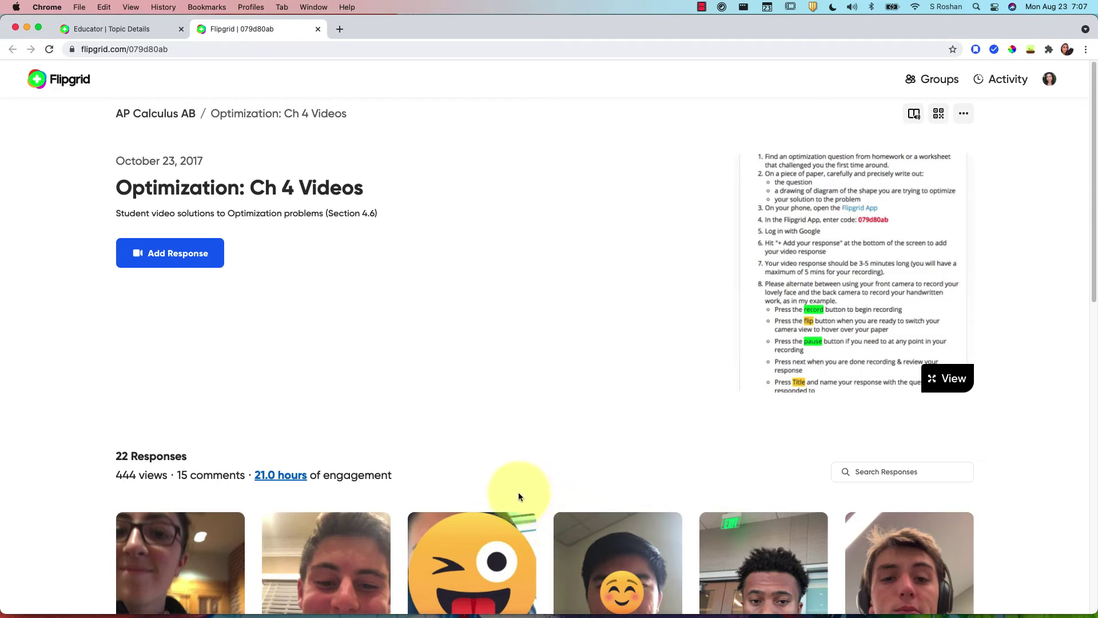
In the Educator tab, select all 22 responses and hide them
left_click(101, 29)
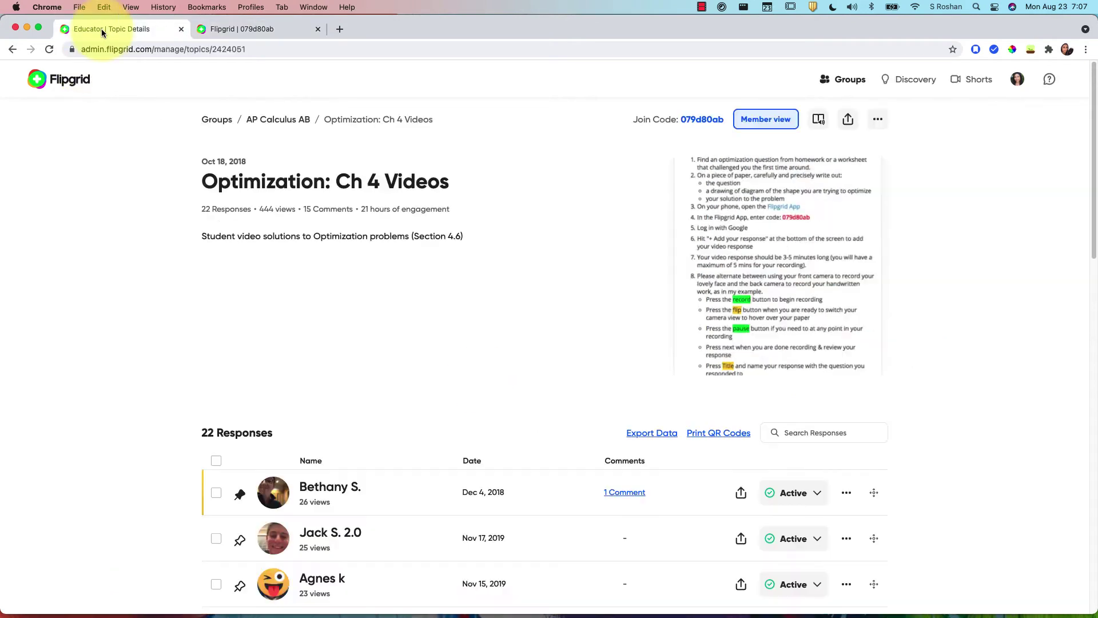
left_click(217, 461)
left_click(266, 463)
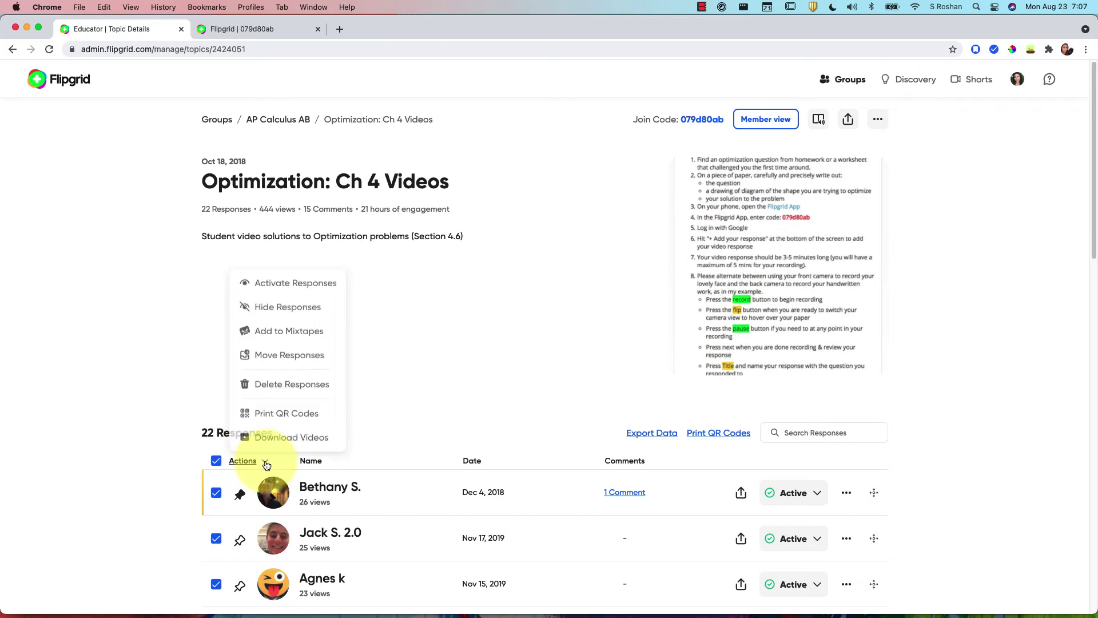
left_click(273, 308)
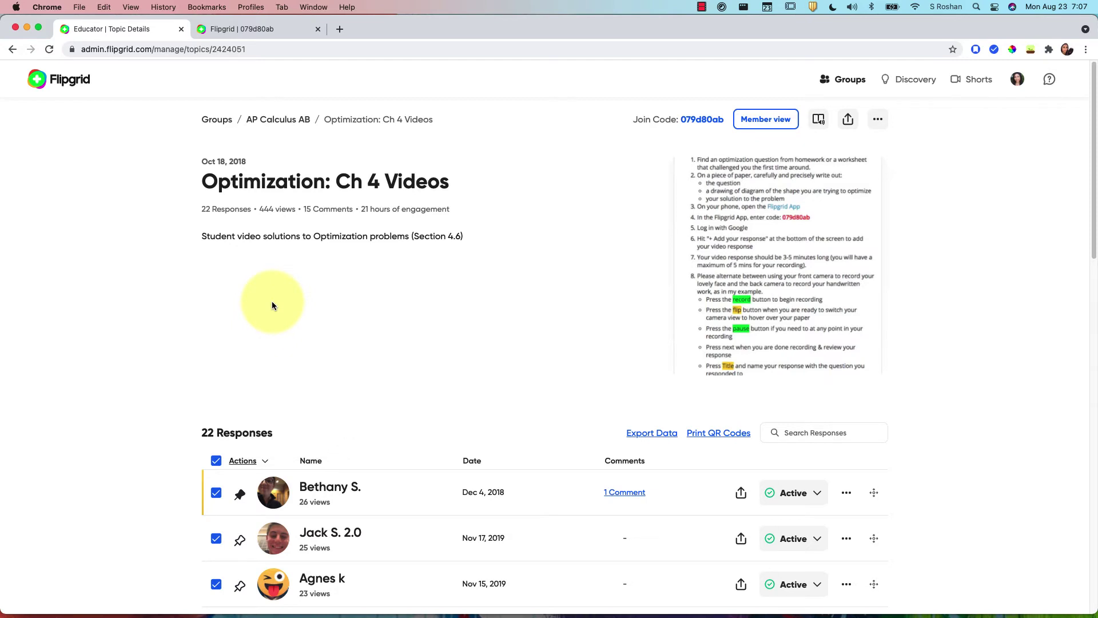
Reload the student tab to confirm the topic now shows 0 responses
left_click(257, 29)
key("super+r")
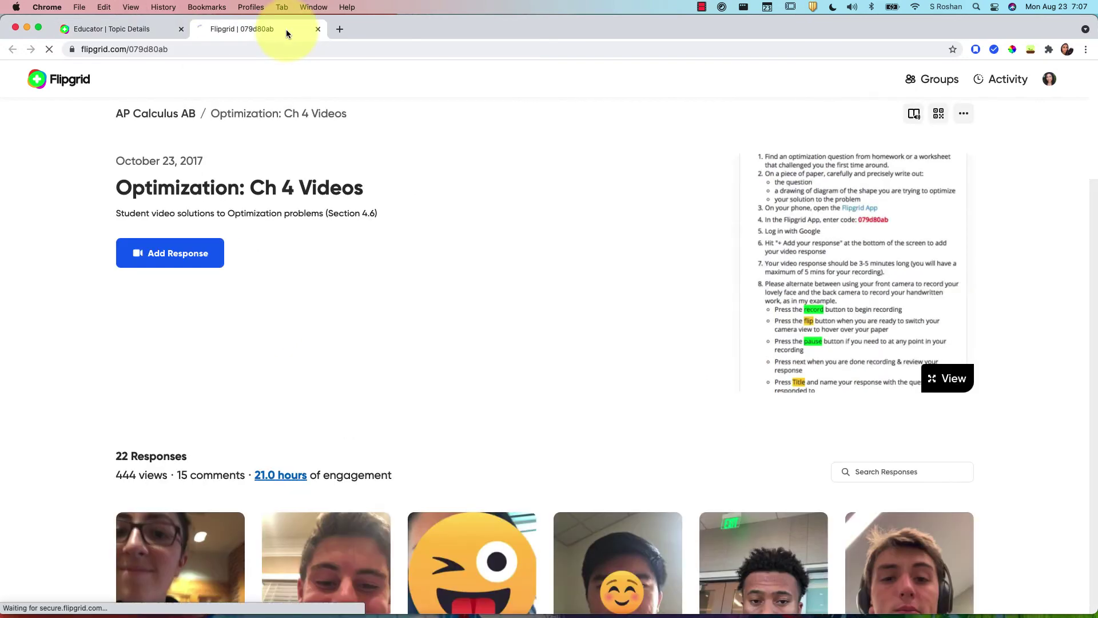
scroll(354, 469, "down", 5)
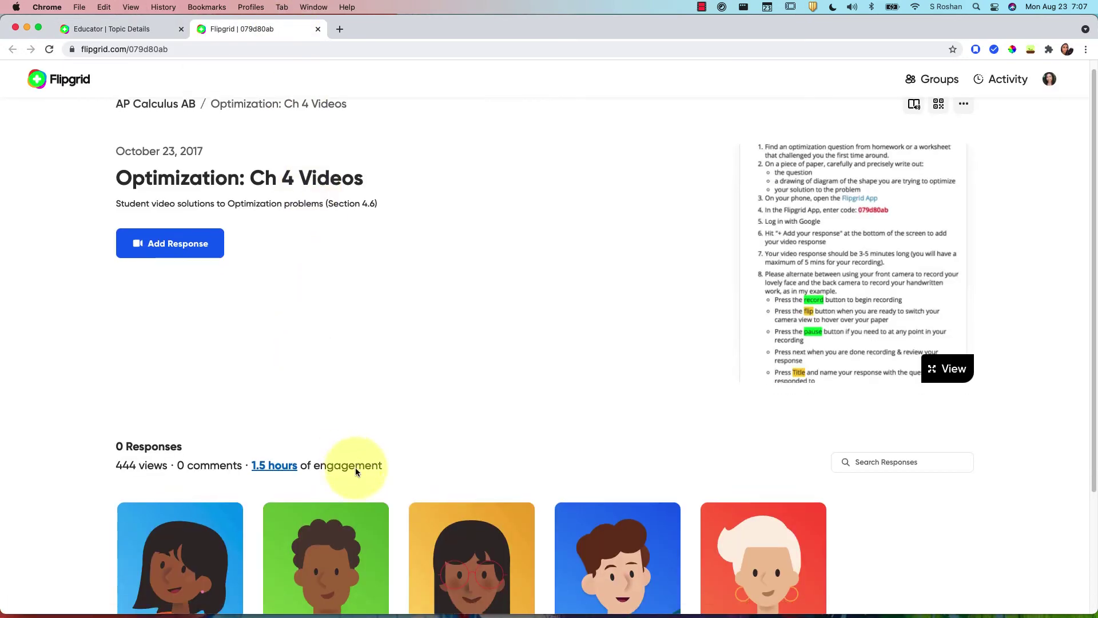
scroll(344, 460, "up", 4)
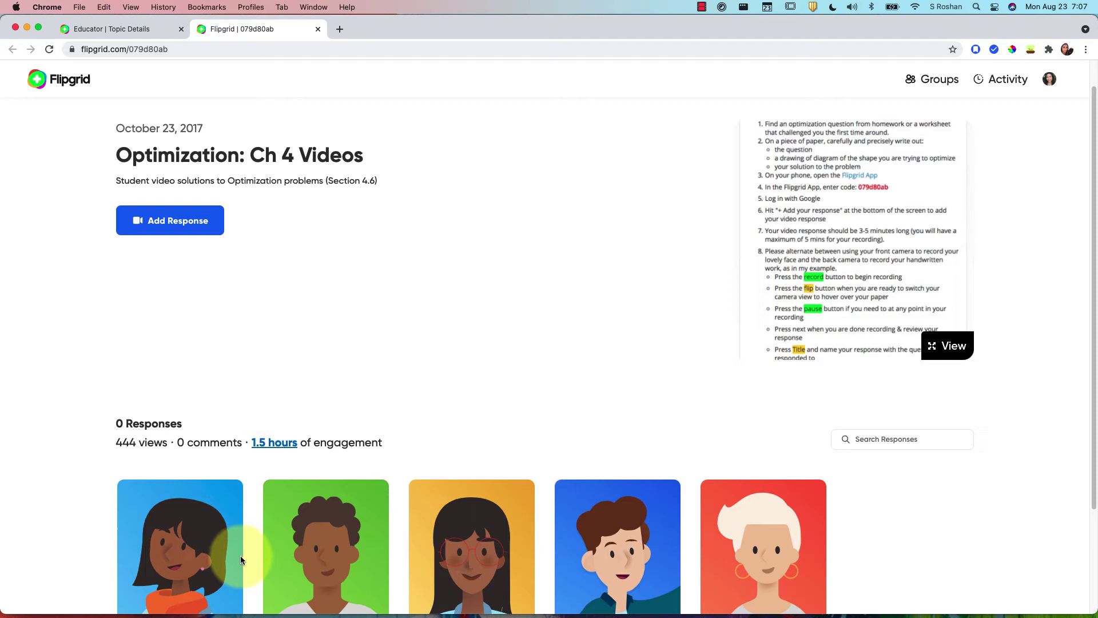
scroll(240, 558, "down", 2)
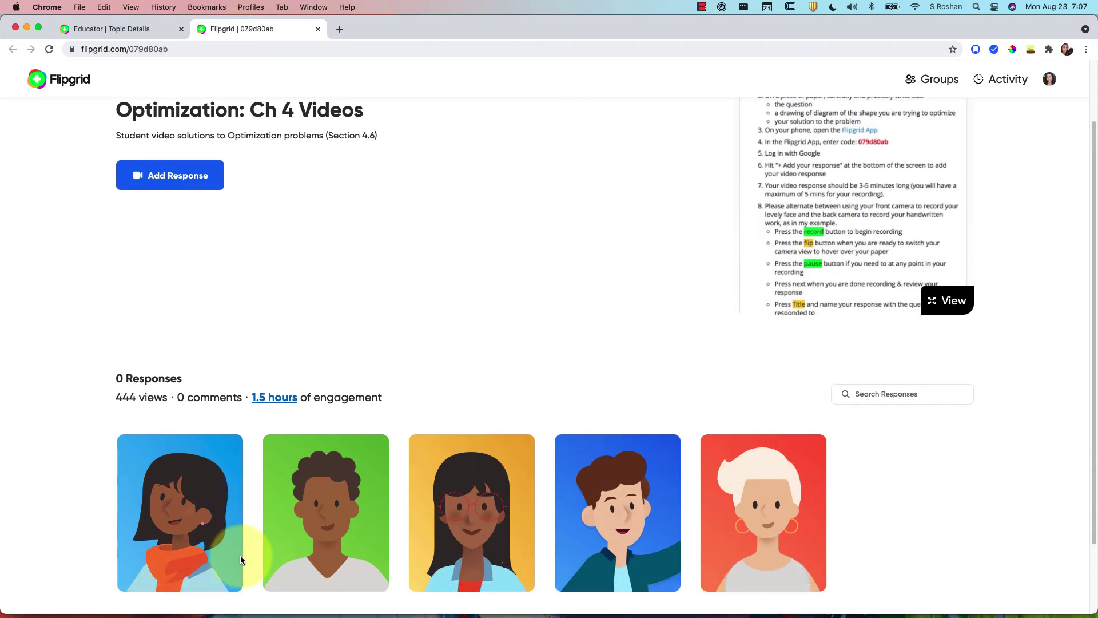
In the Educator tab, select all 22 responses and activate them again
left_click(136, 30)
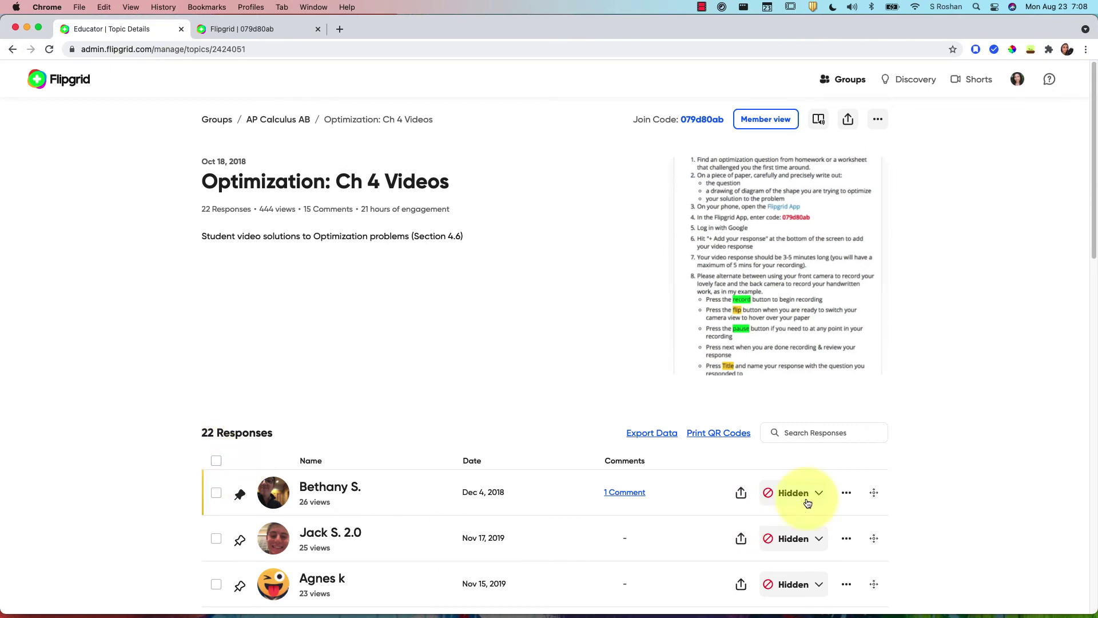
left_click(215, 461)
left_click(245, 462)
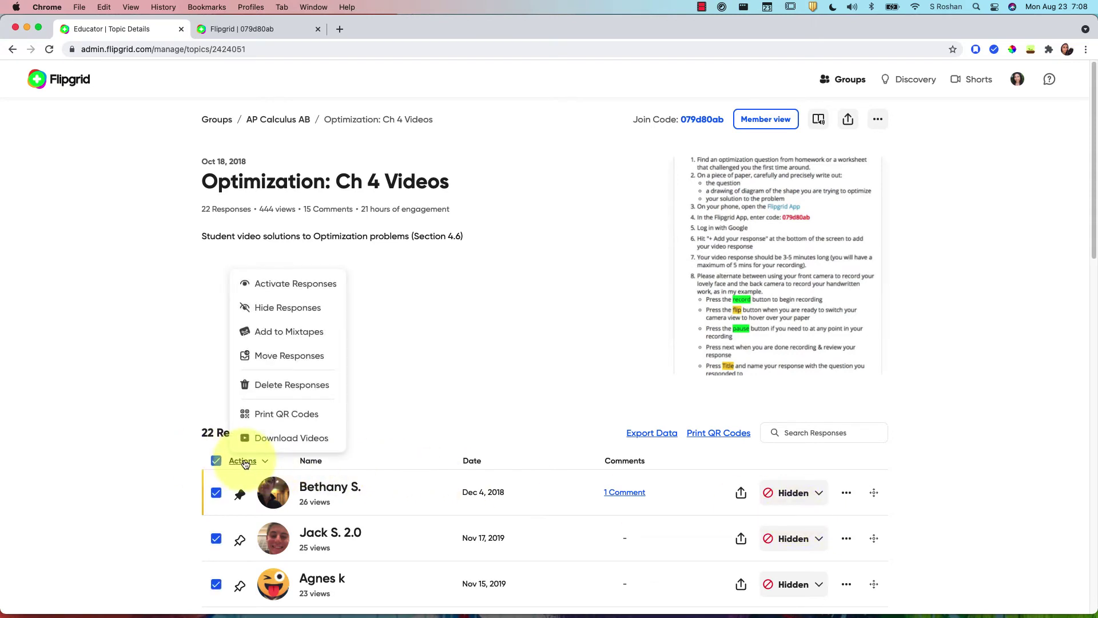
left_click(283, 286)
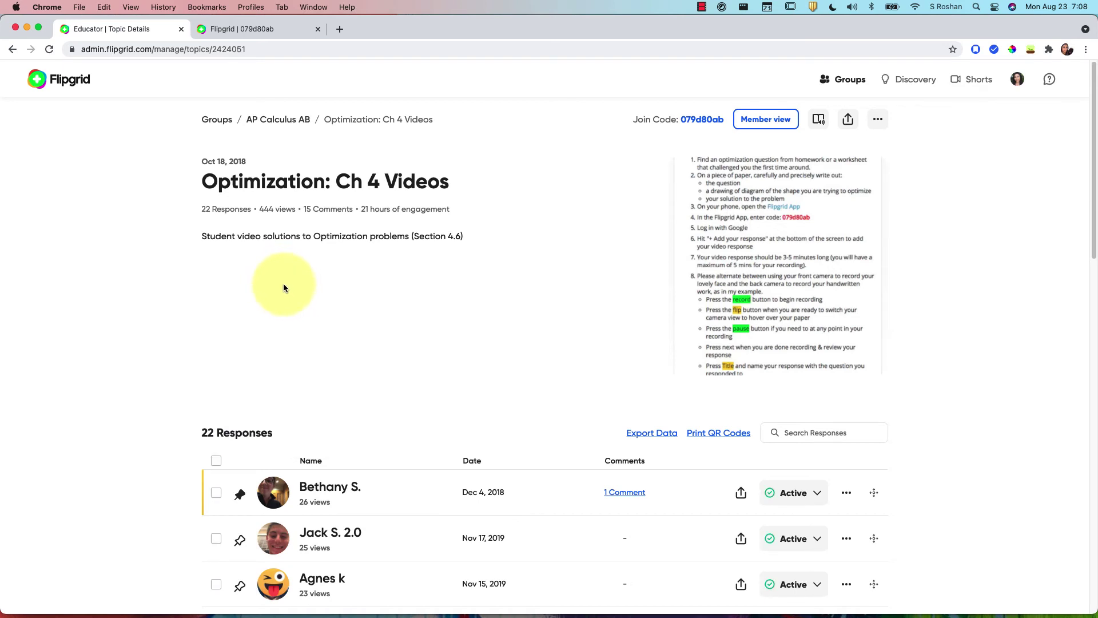
Check the student tab, which again lists 22 responses
left_click(291, 29)
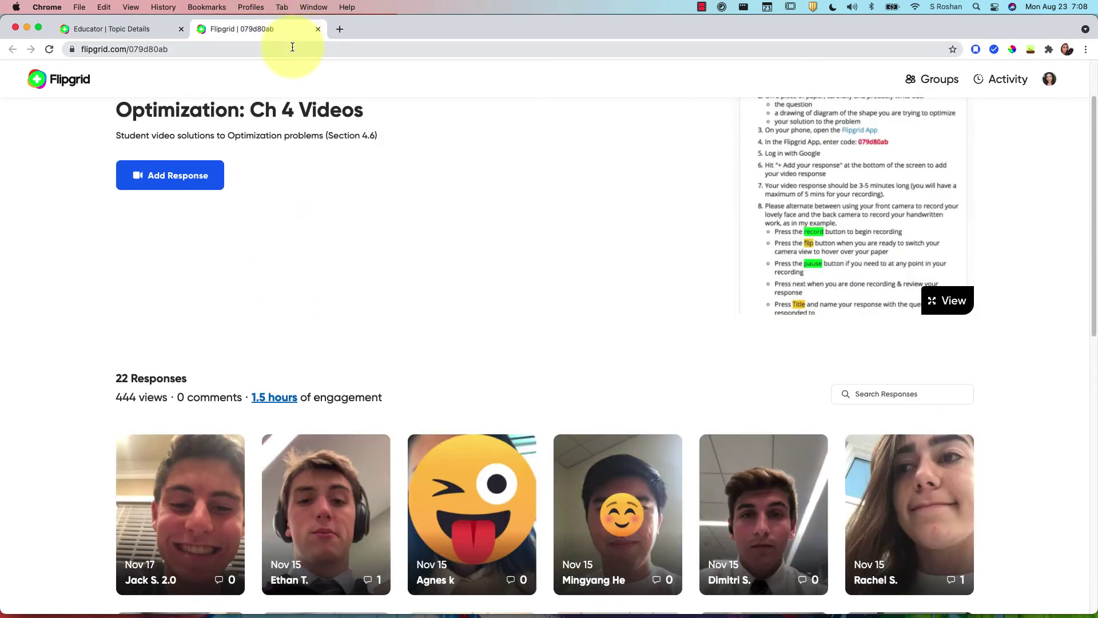
left_click(293, 47)
scroll(314, 187, "up", 3)
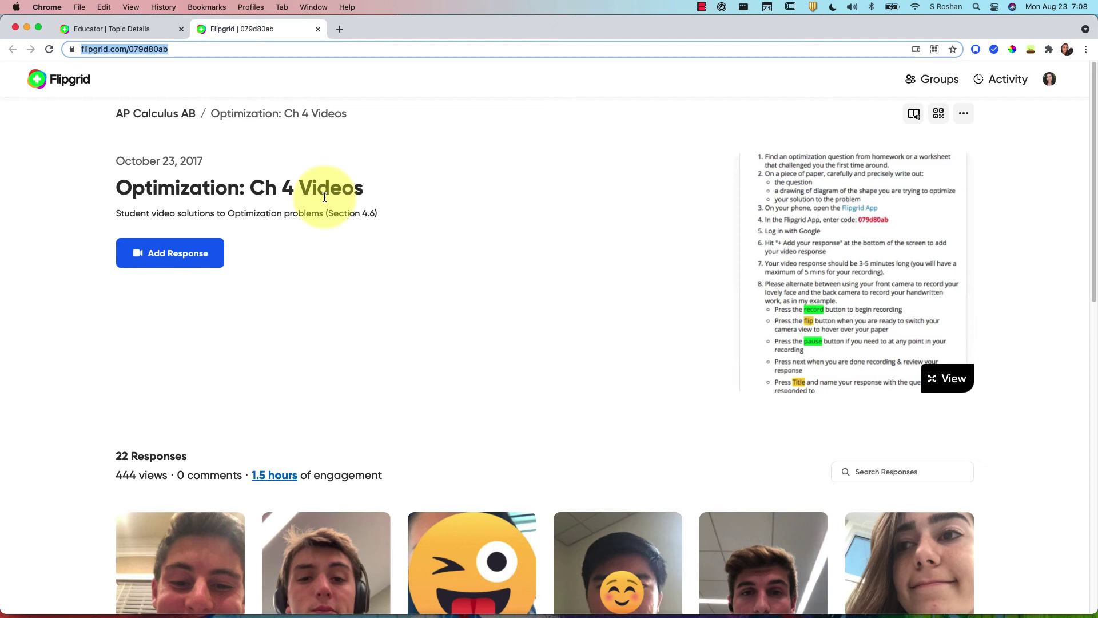
Back on the Educator page, select all 22 responses and open the Actions dropdown
key("ctrl+shift+Tab")
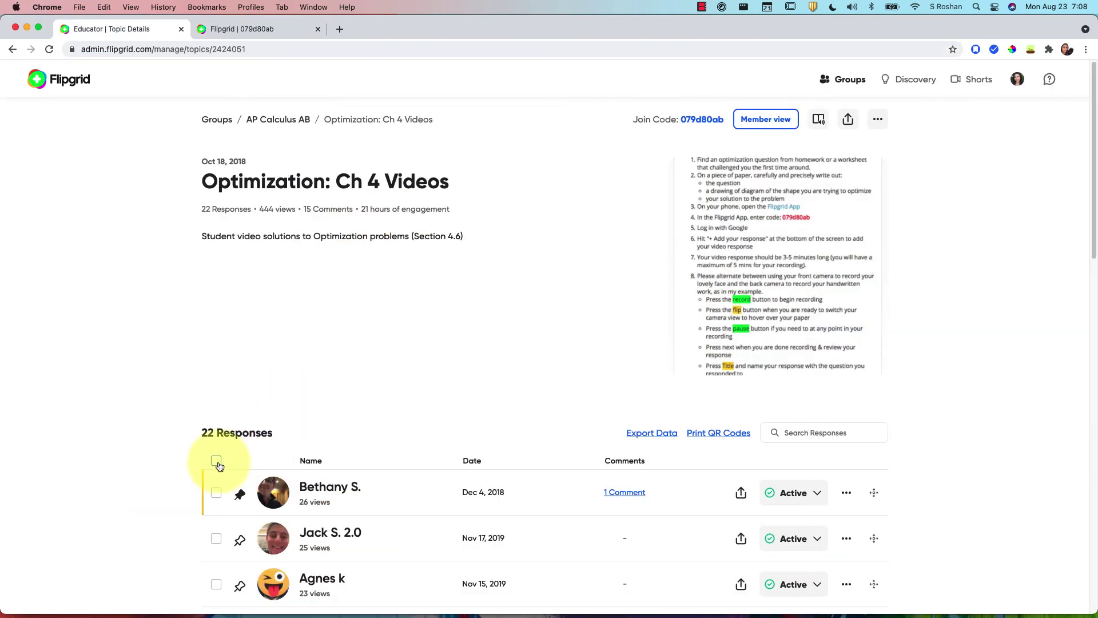
left_click(216, 461)
left_click(243, 461)
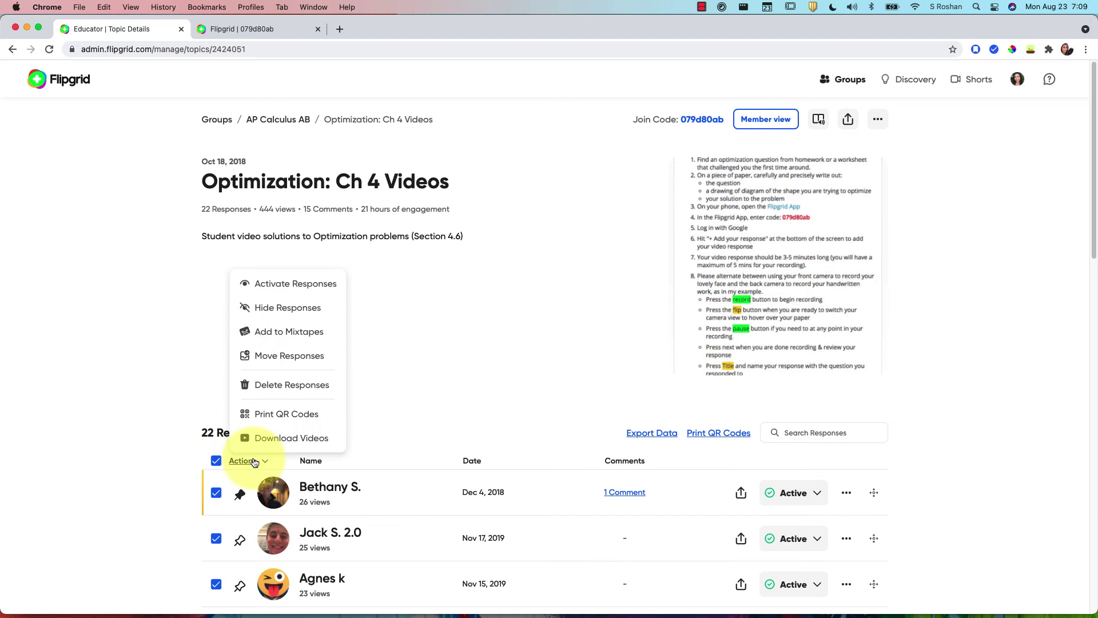